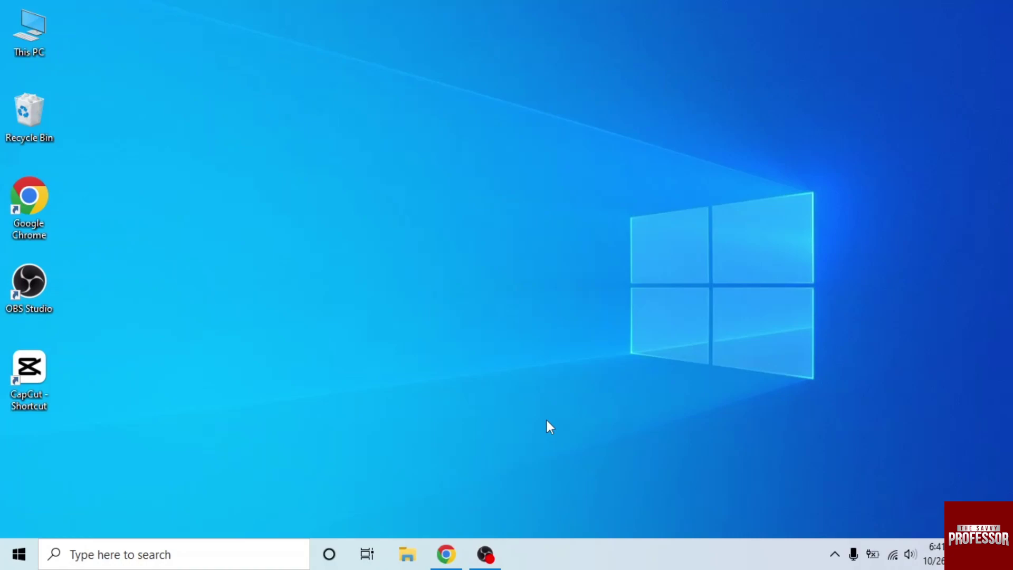
Open Chrome from the taskbar and go to facebook.com.
left_click(446, 553)
left_click(316, 49)
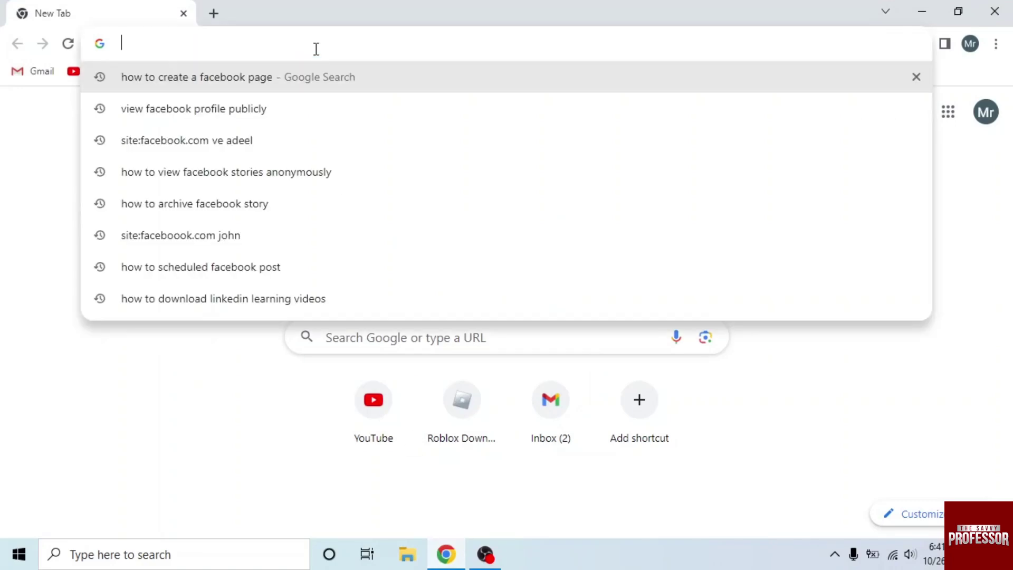
type("facebook.com")
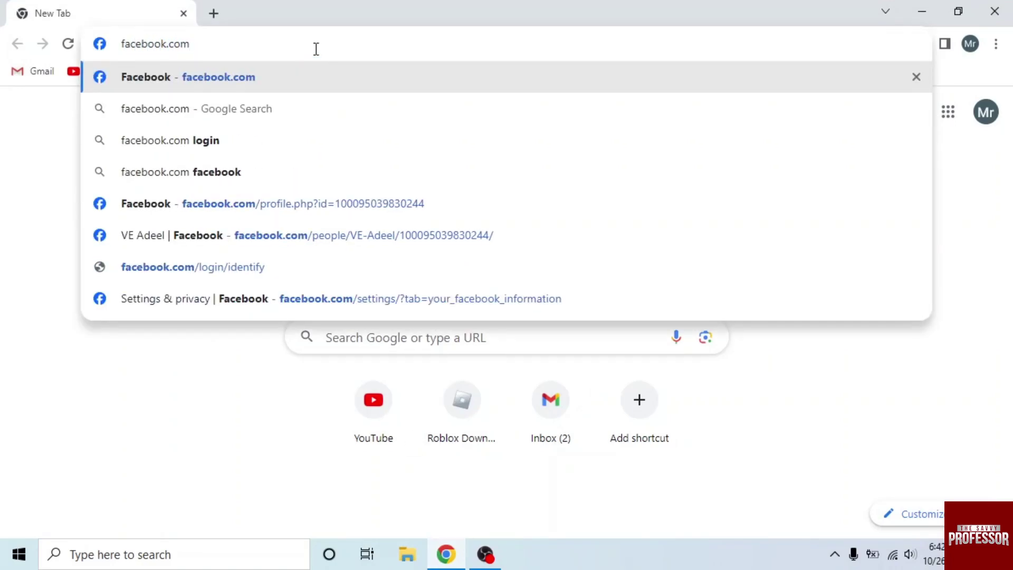
key("Return")
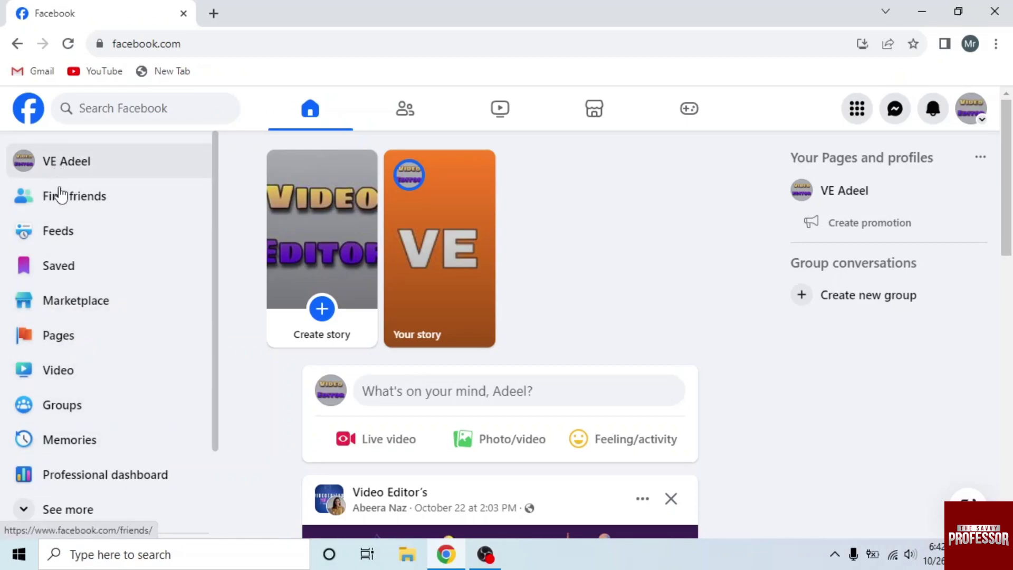
Go to Facebook's Friends page from the left sidebar.
left_click(62, 204)
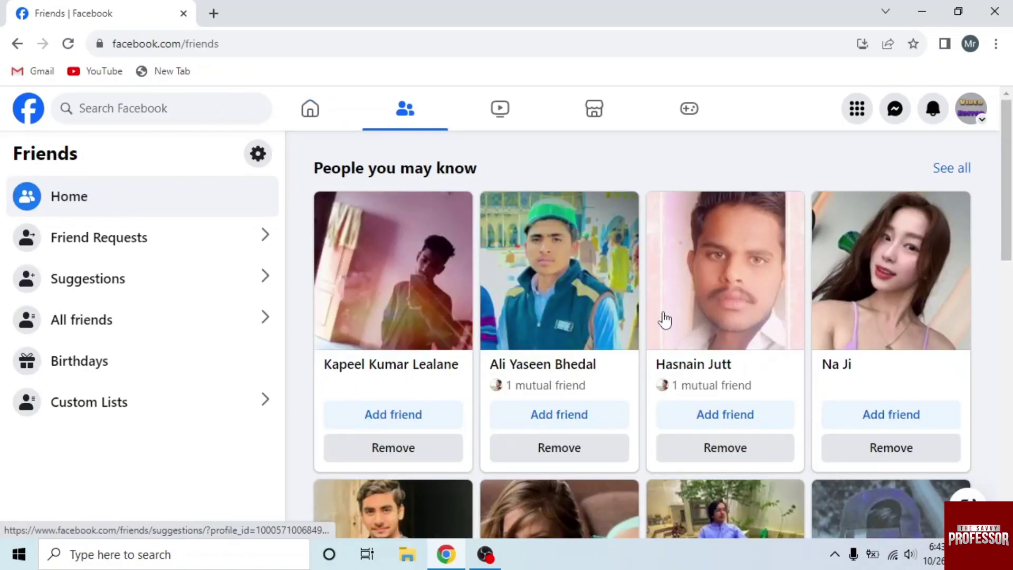
scroll(617, 324, "down", 4)
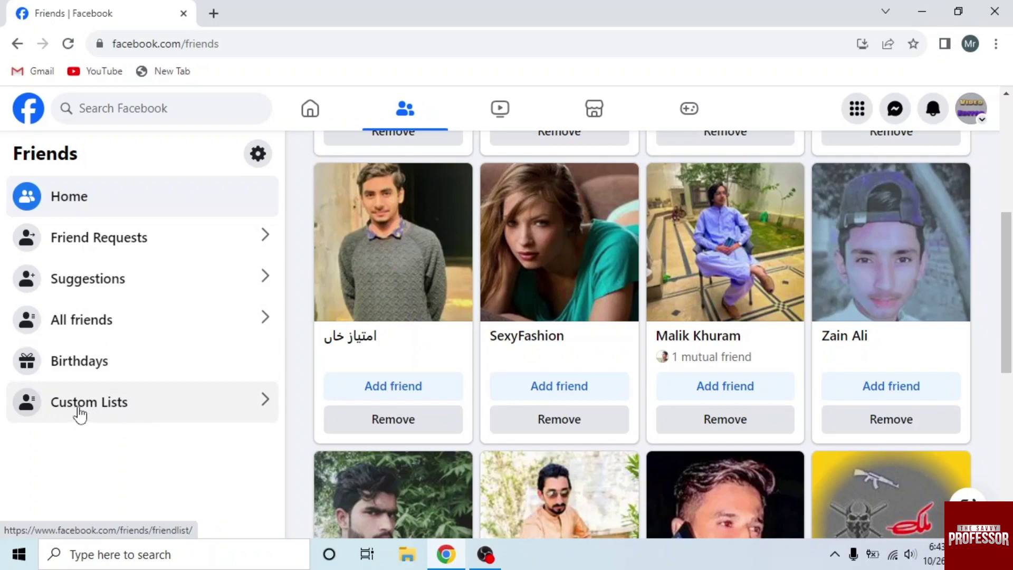
Open the Close friends list under Custom Lists.
left_click(100, 414)
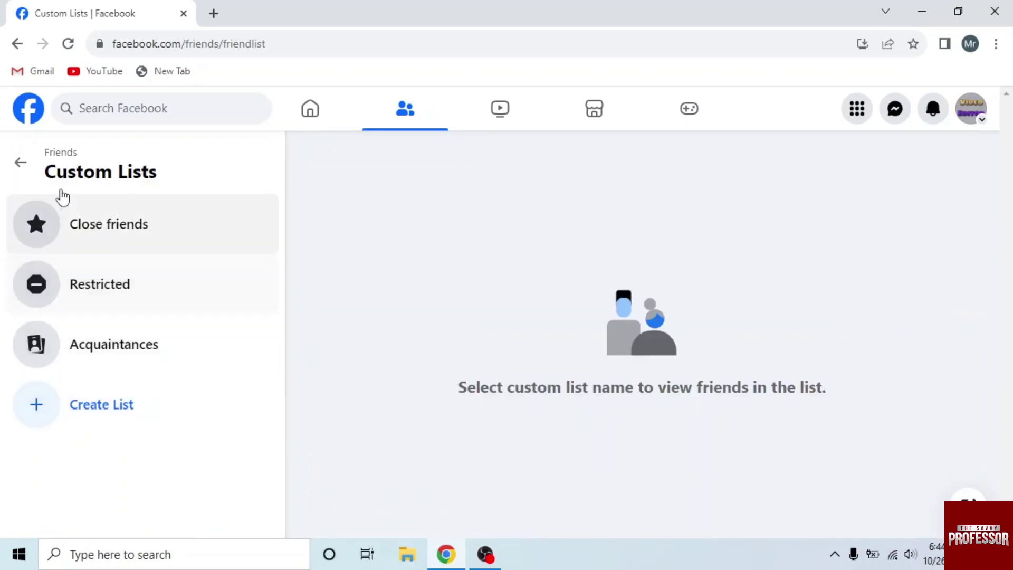
left_click(111, 236)
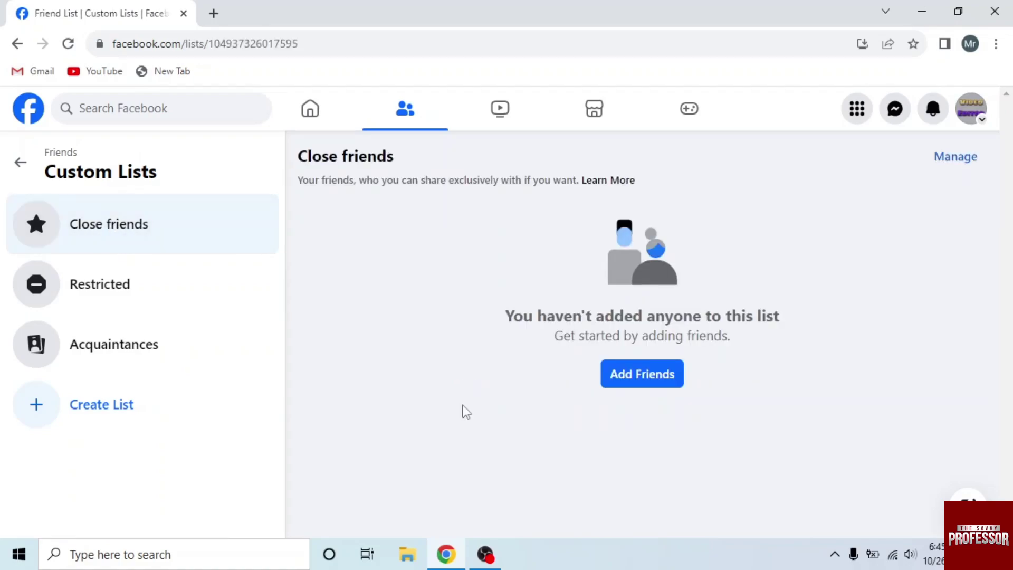